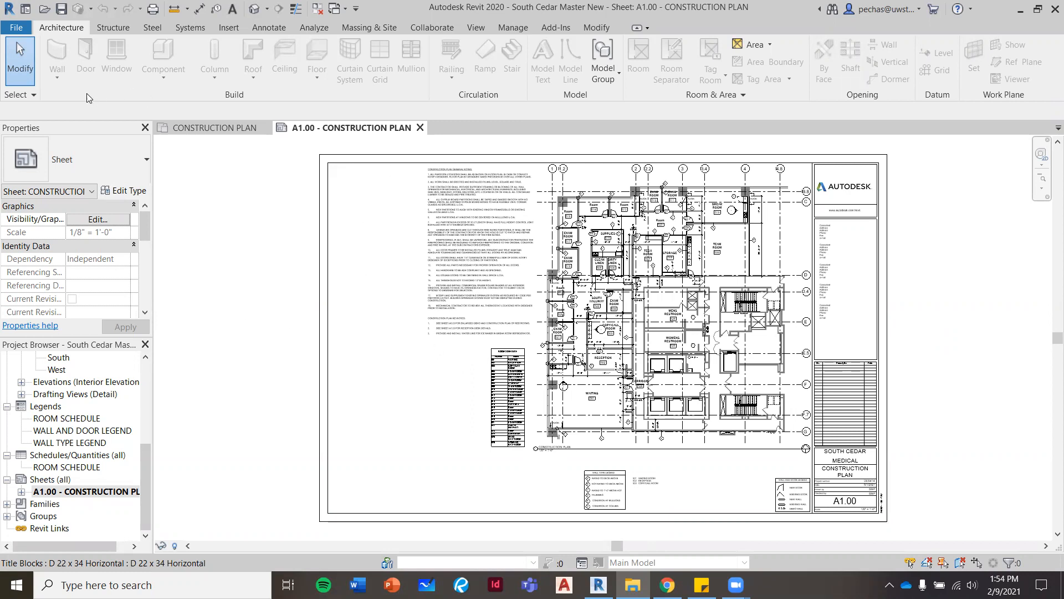
Open the print settings for the A1.00 sheet and choose Adobe PDF as the printer.
left_click(16, 28)
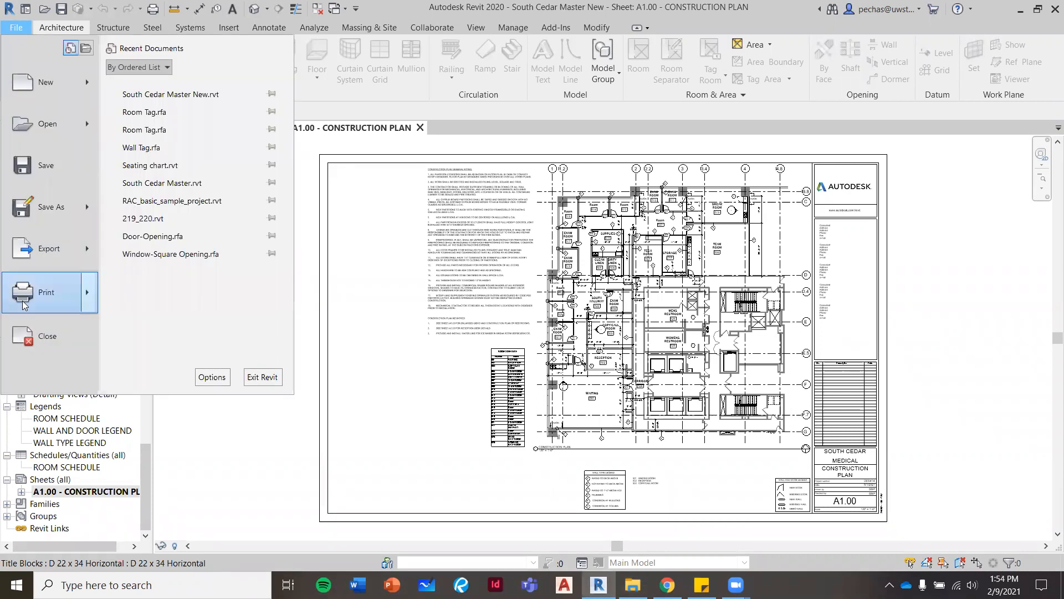
left_click(45, 288)
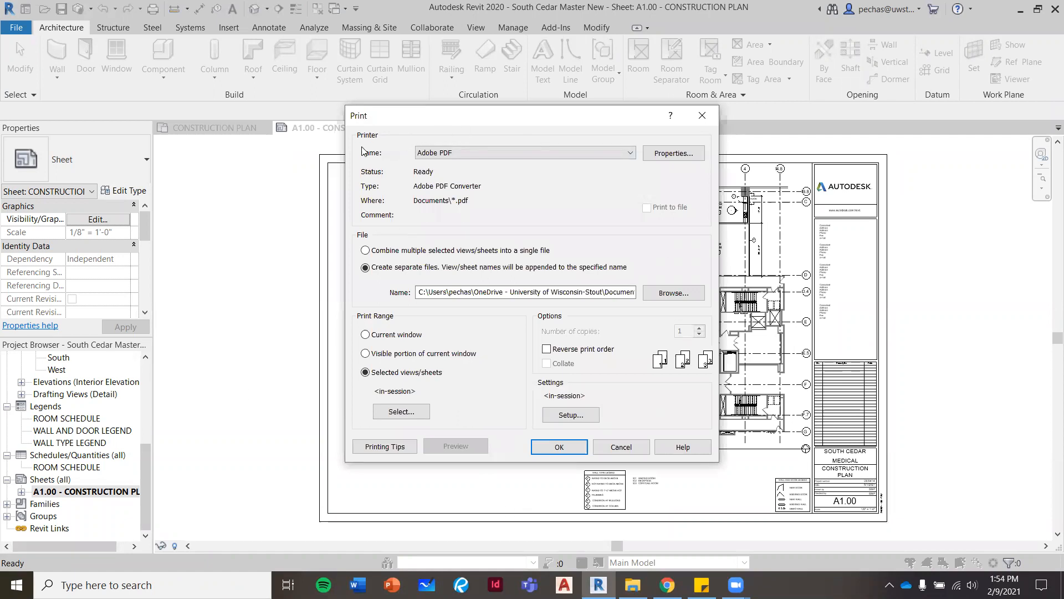
left_click(629, 157)
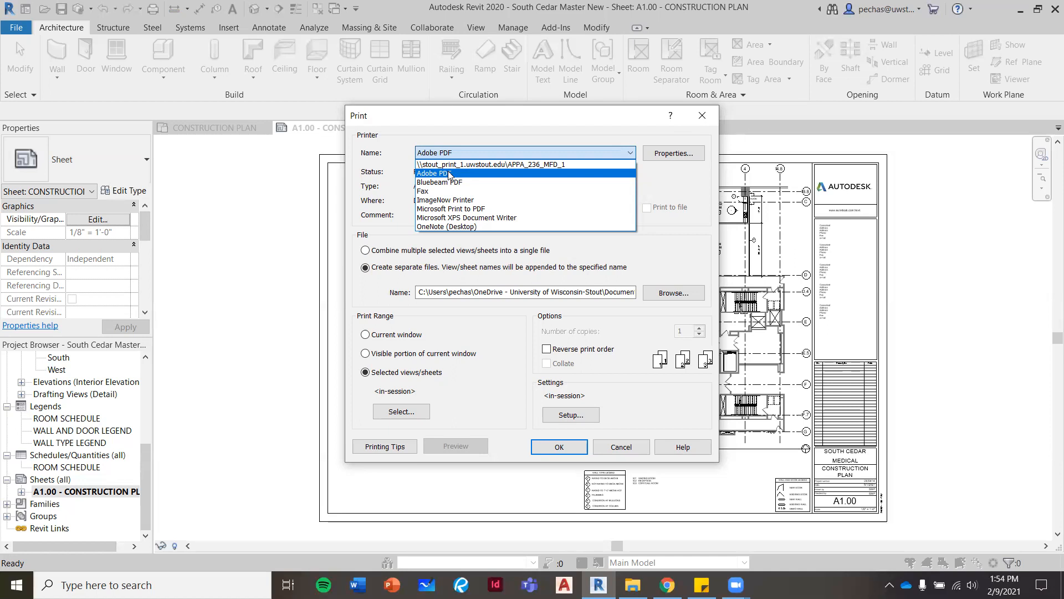
left_click(449, 174)
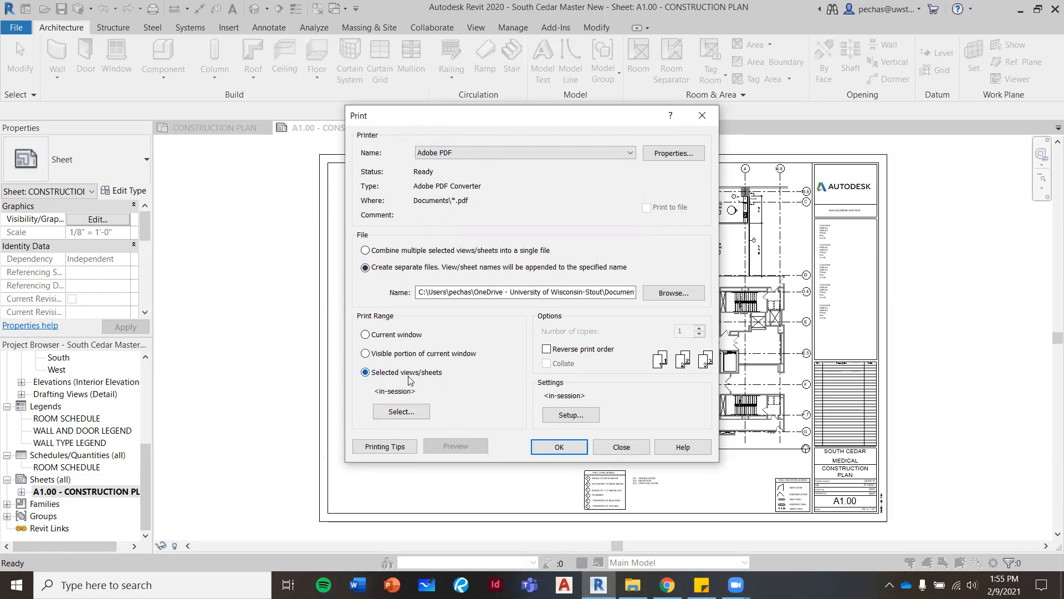
Limit the print selection list to sheets only and keep sheet A1.00 - CONSTRUCTION PLAN checked for printing.
left_click(411, 412)
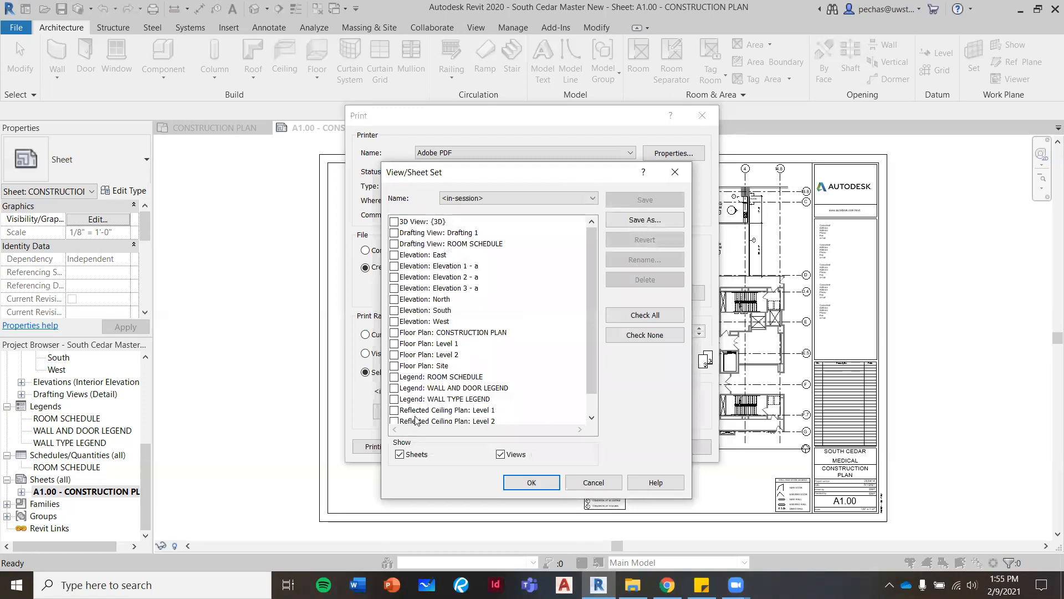
left_click(501, 455)
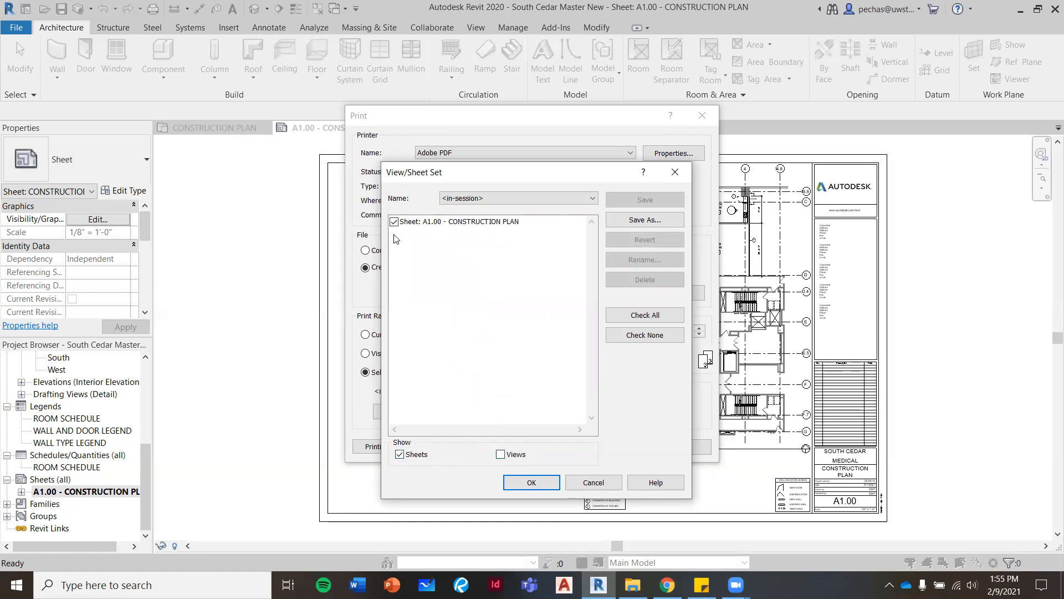
left_click(413, 222)
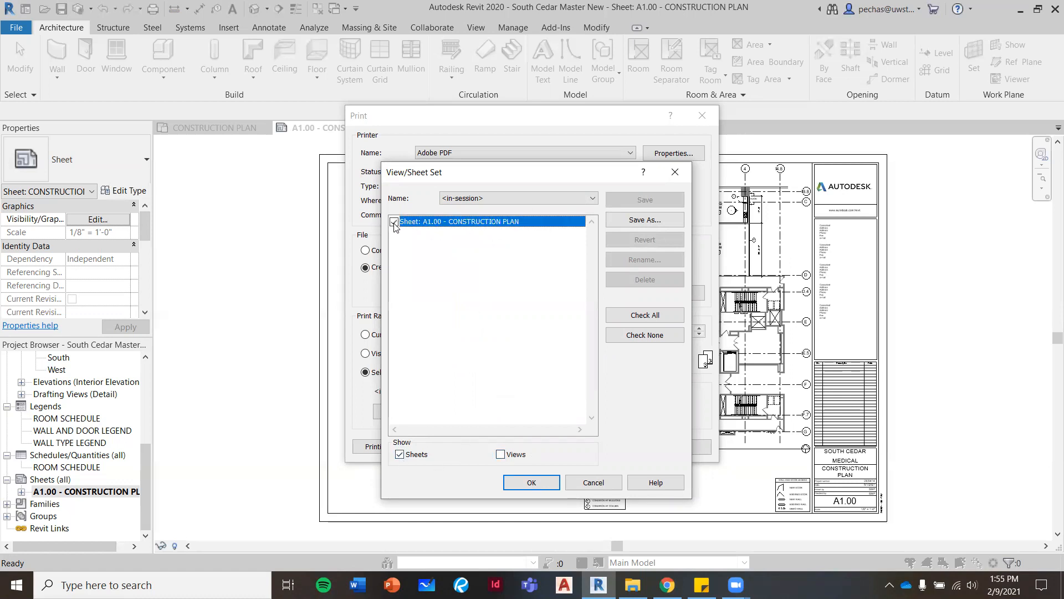
left_click(525, 487)
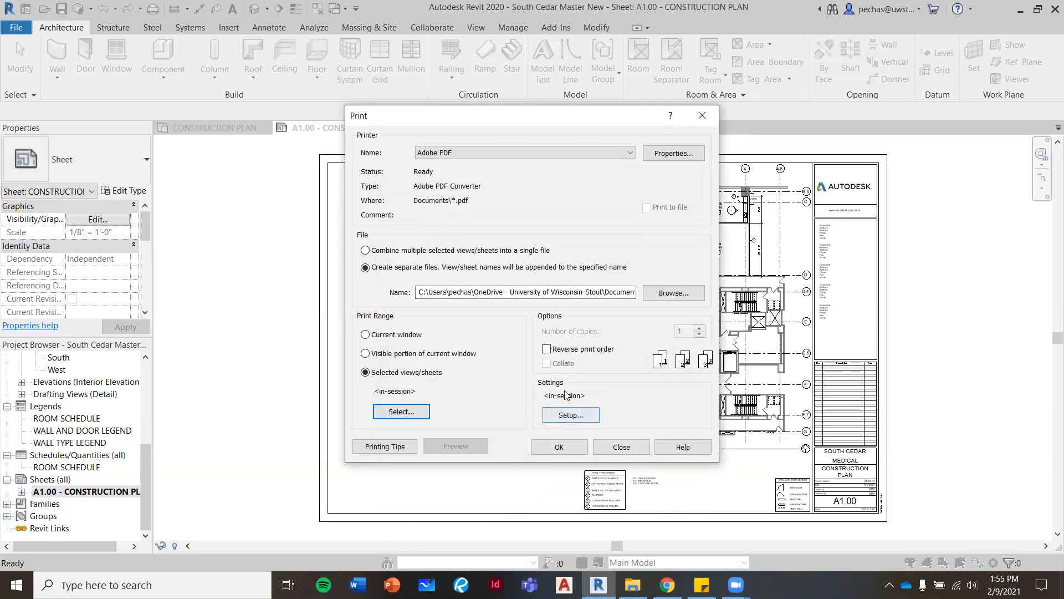
Open the print setup and set the paper size to ARCH D.
left_click(577, 420)
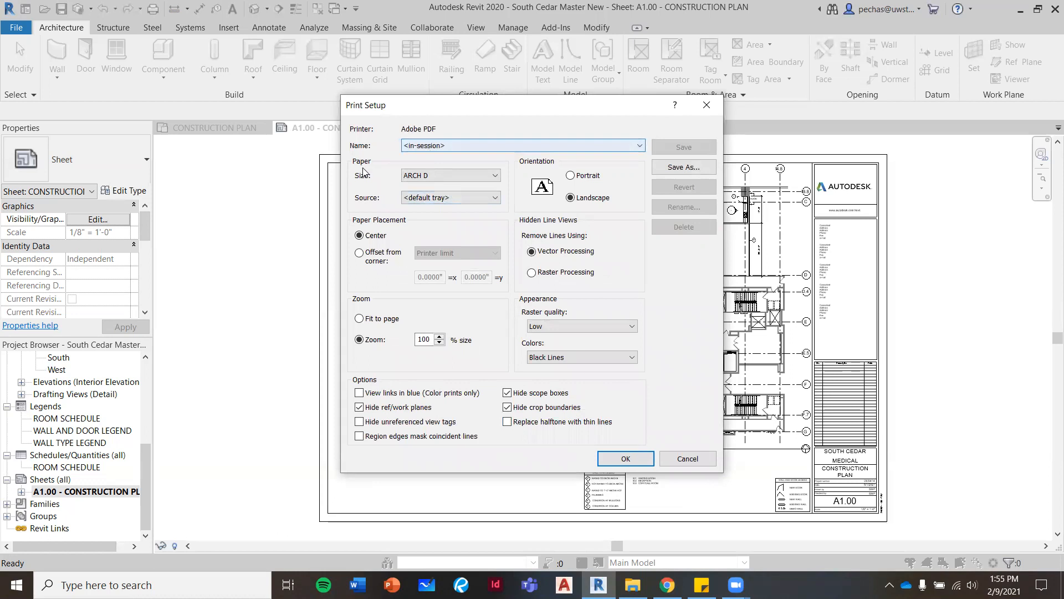
left_click(488, 177)
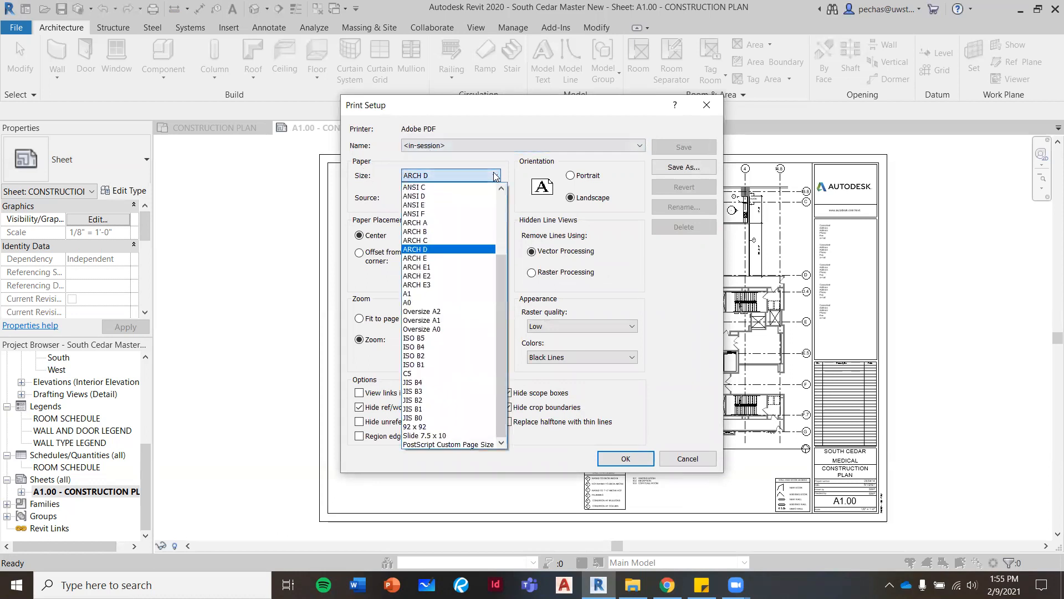
scroll(460, 224, "up", 2)
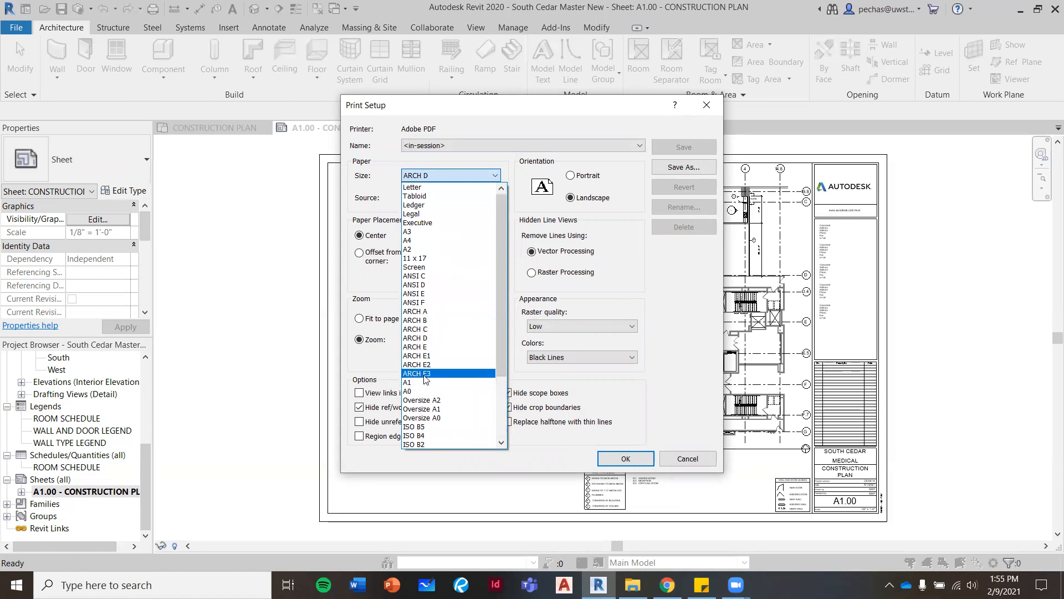
left_click(420, 340)
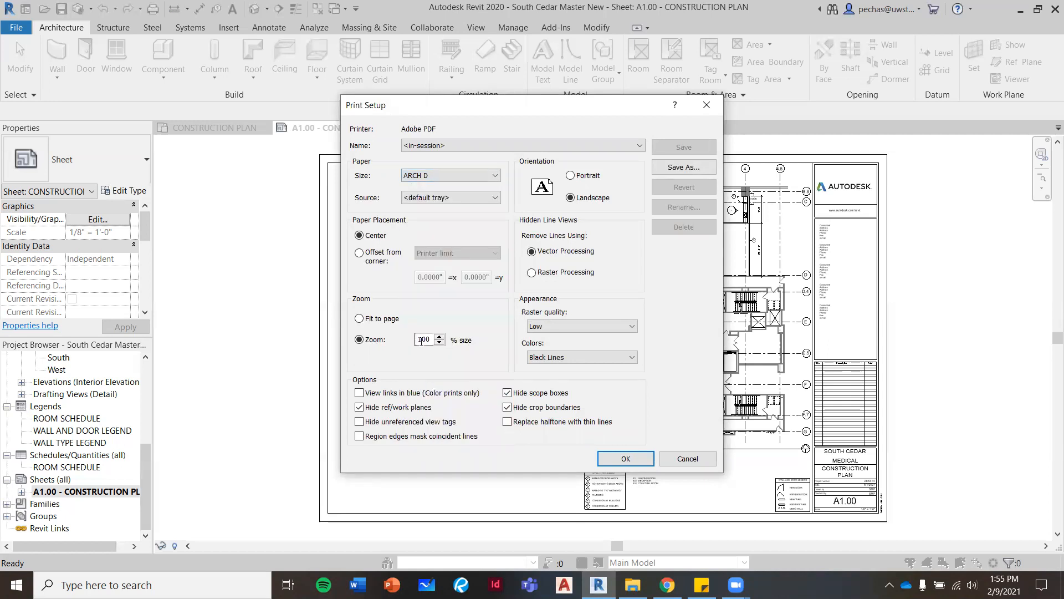
Set the print zoom to 100% size with the paper placement centered.
left_click(359, 340)
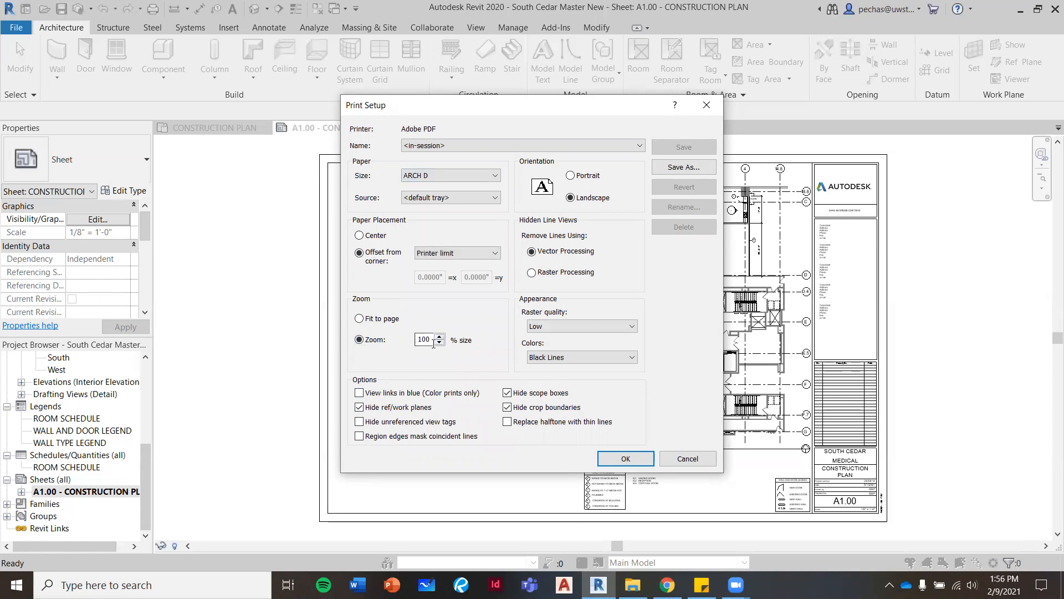
left_click(360, 319)
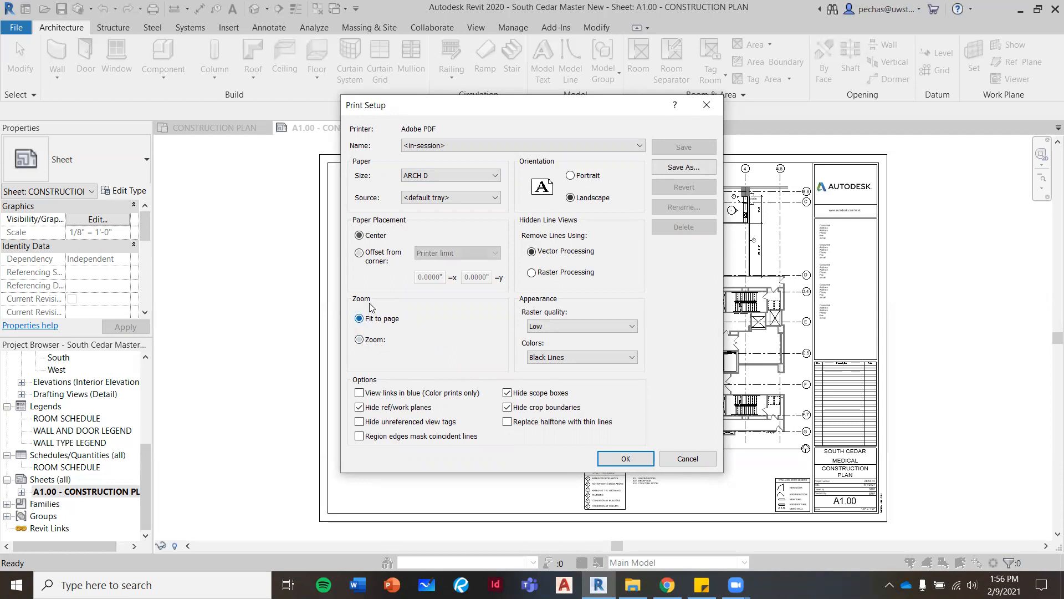
left_click(359, 341)
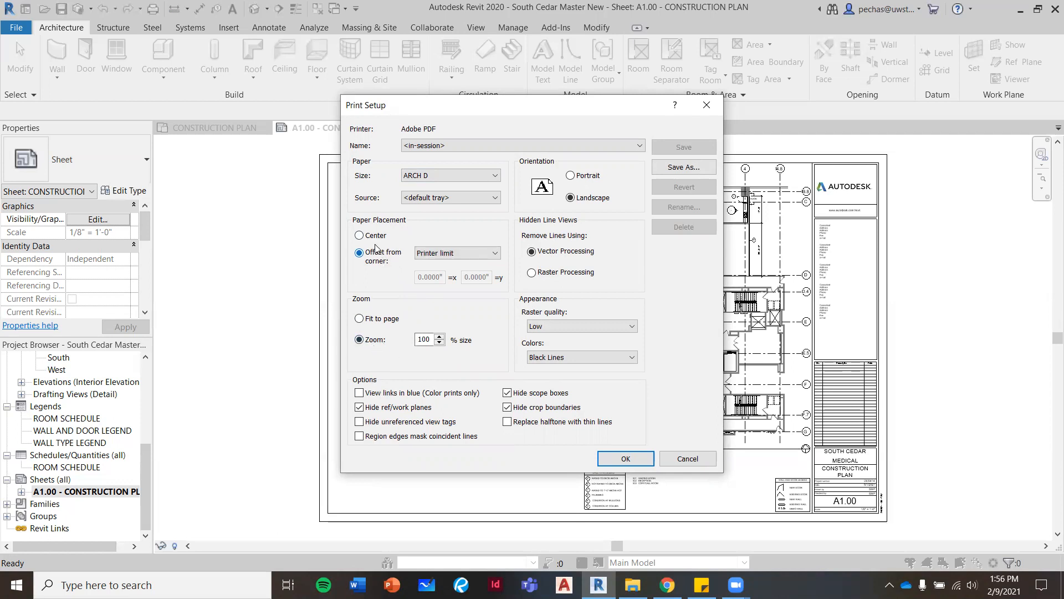
left_click(359, 236)
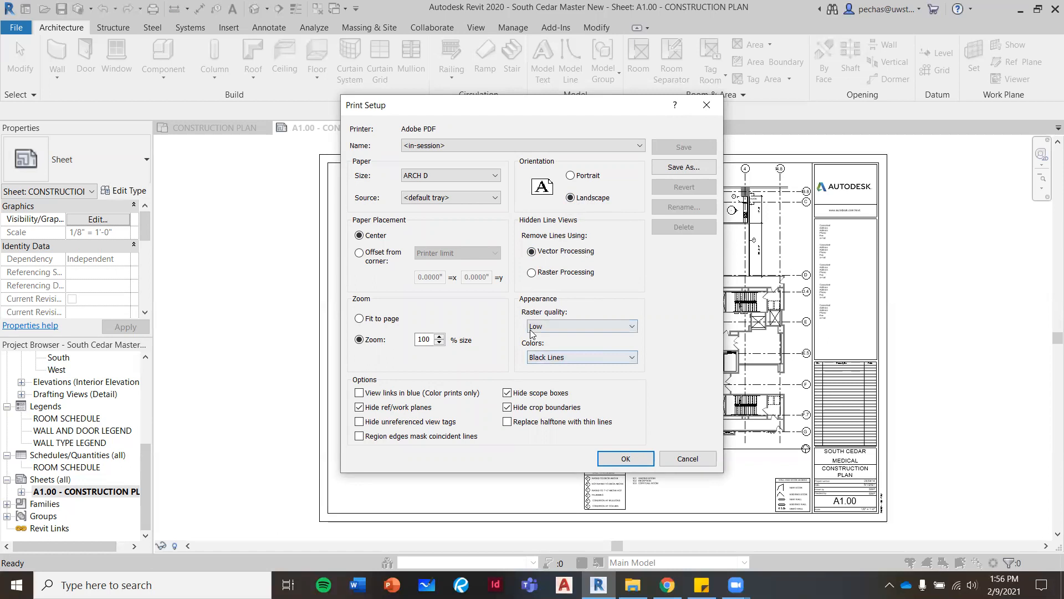
Set the print appearance to Low raster quality and Black Lines, and accept the print setup.
left_click(630, 328)
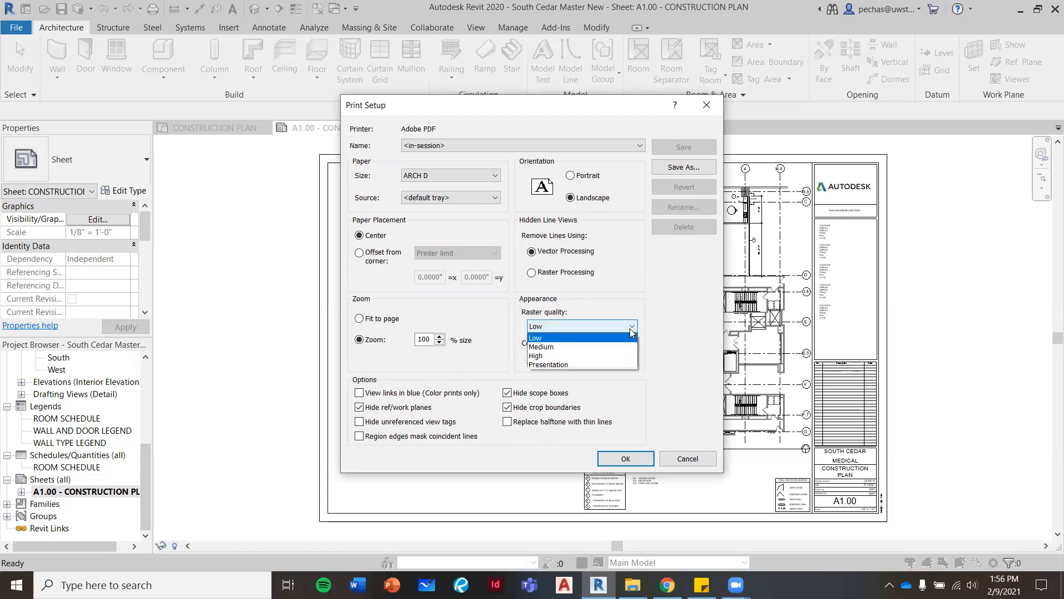
left_click(536, 338)
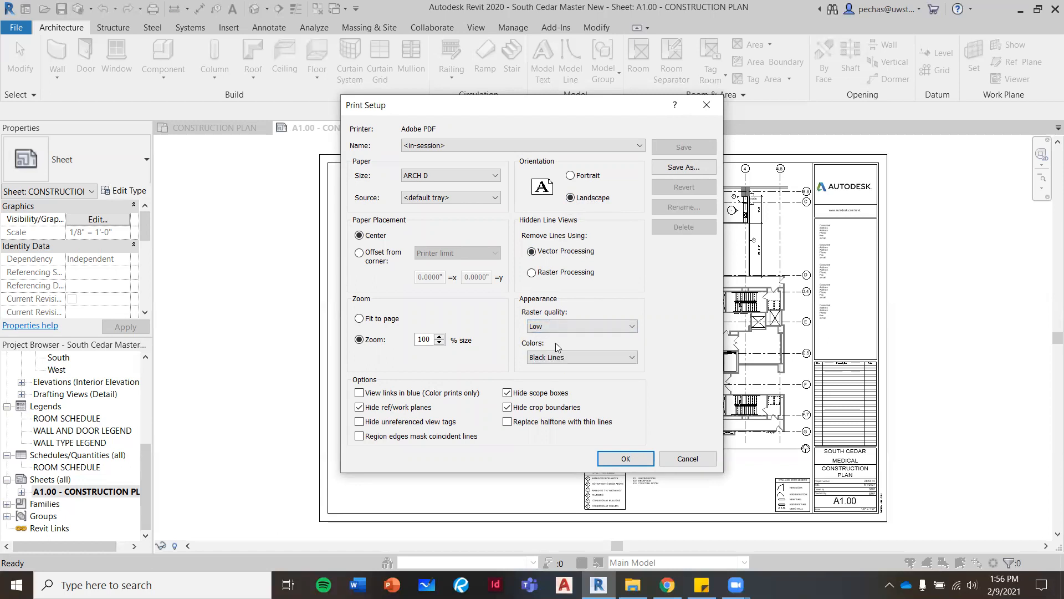
left_click(632, 357)
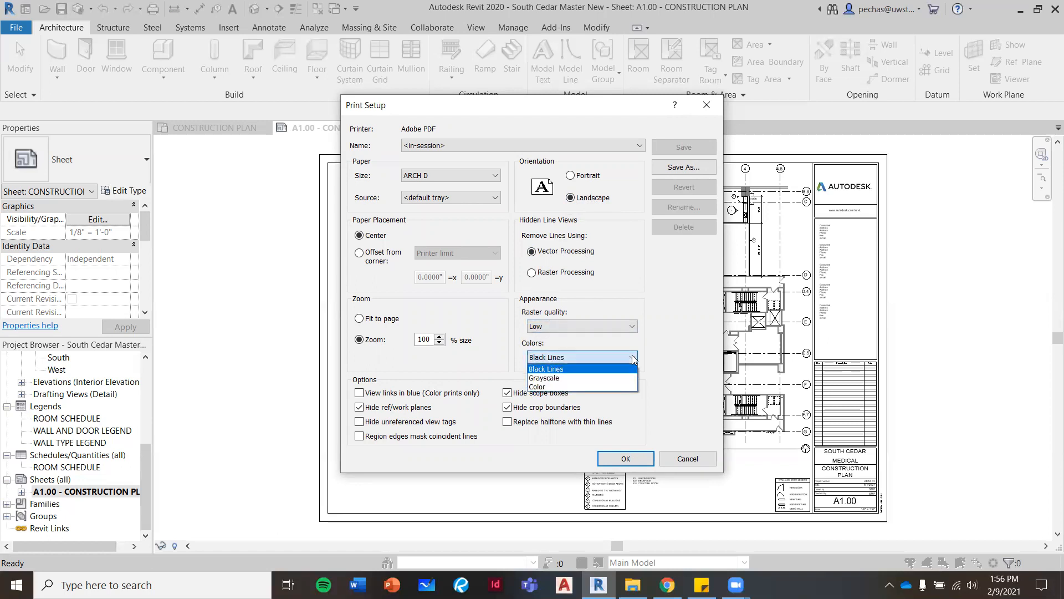
left_click(555, 370)
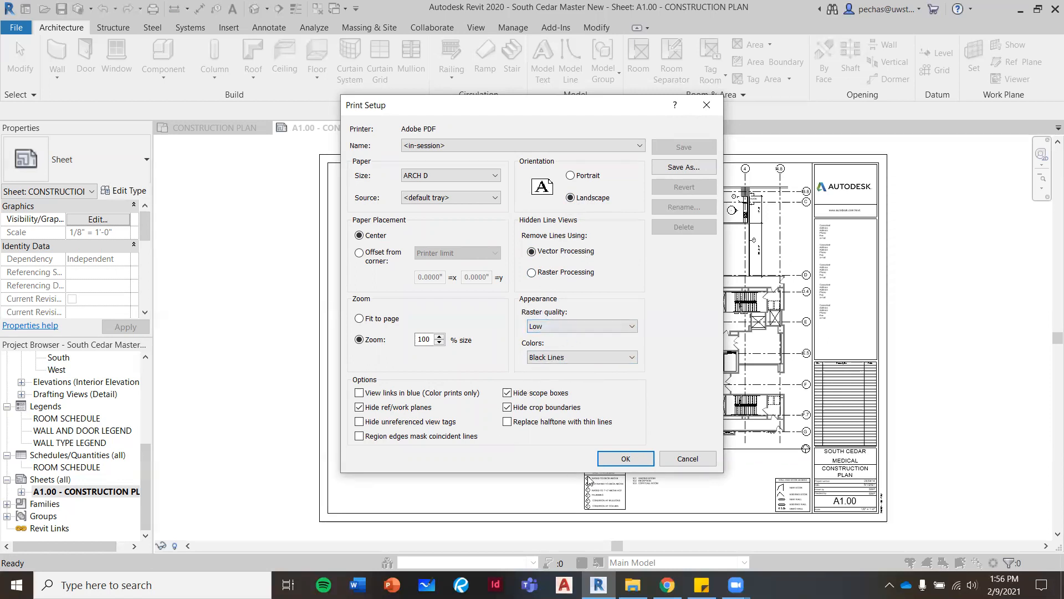
left_click(619, 460)
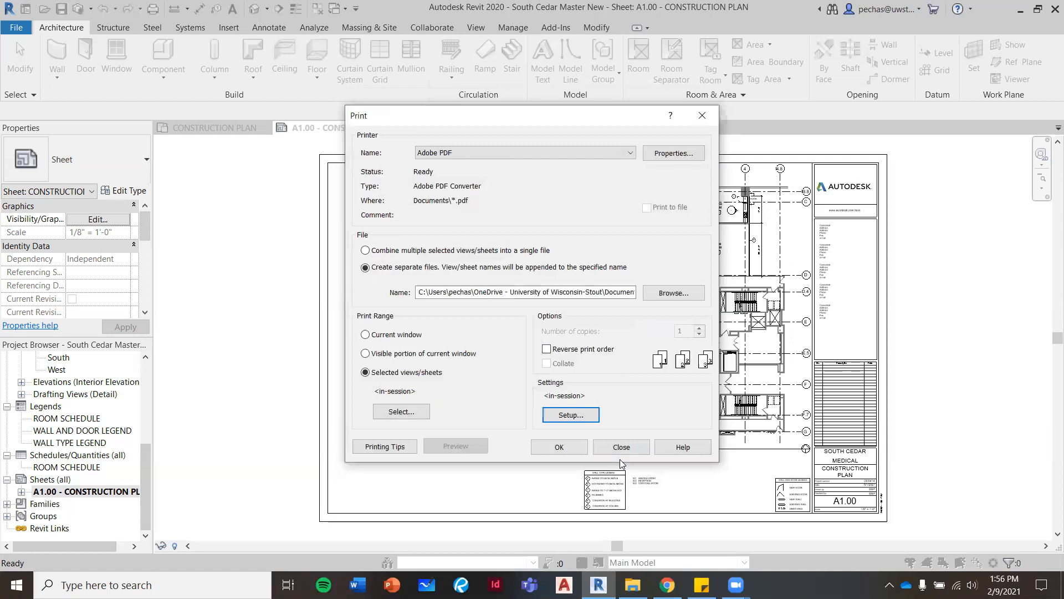
Start printing the sheet as a separate file and choose the Sheets folder inside SP21 IDCD as the save location.
left_click(564, 444)
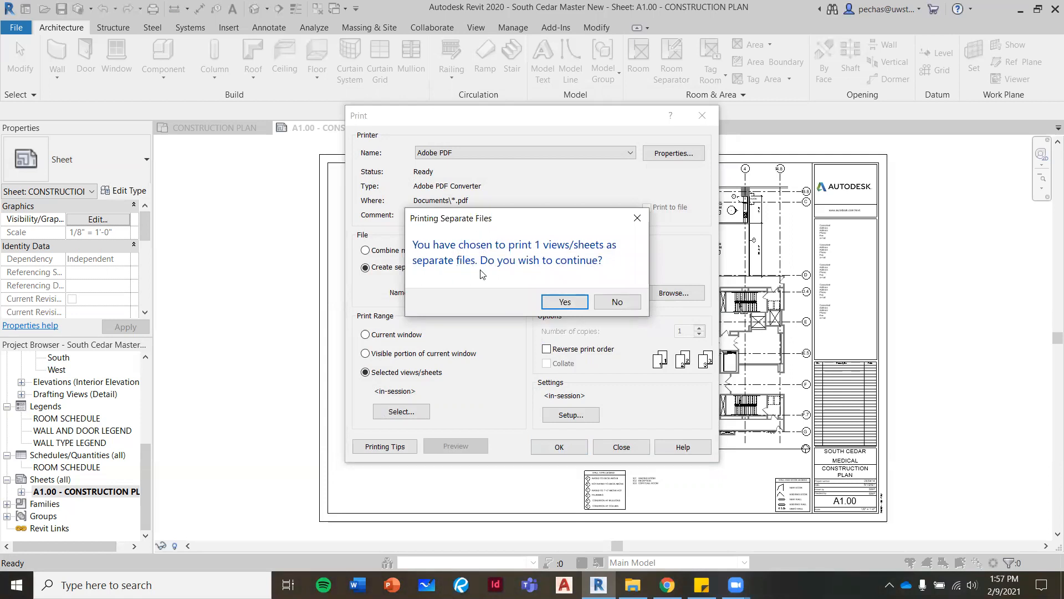
left_click(577, 301)
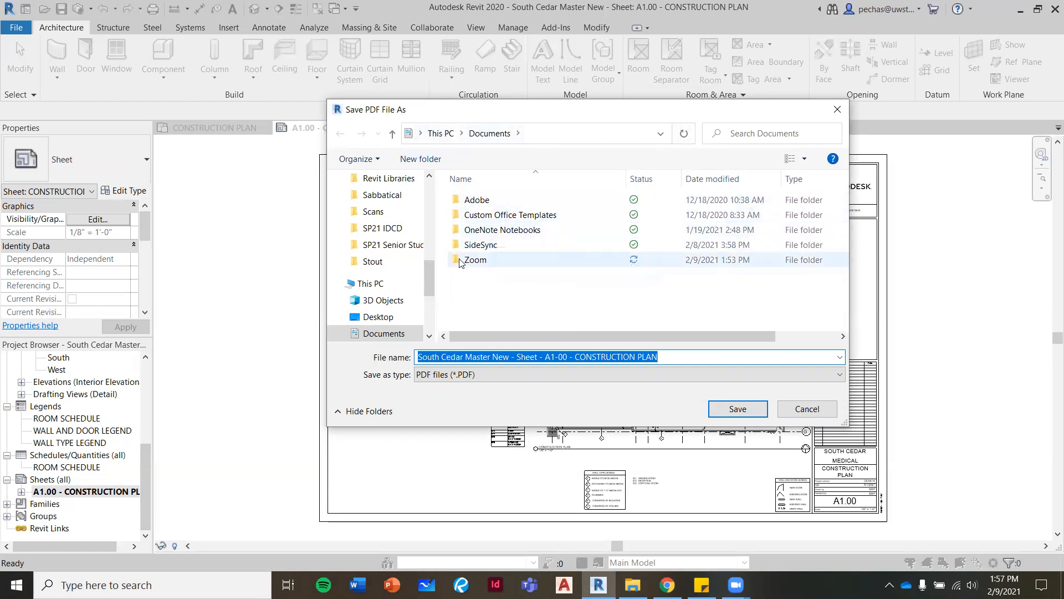
left_click(381, 229)
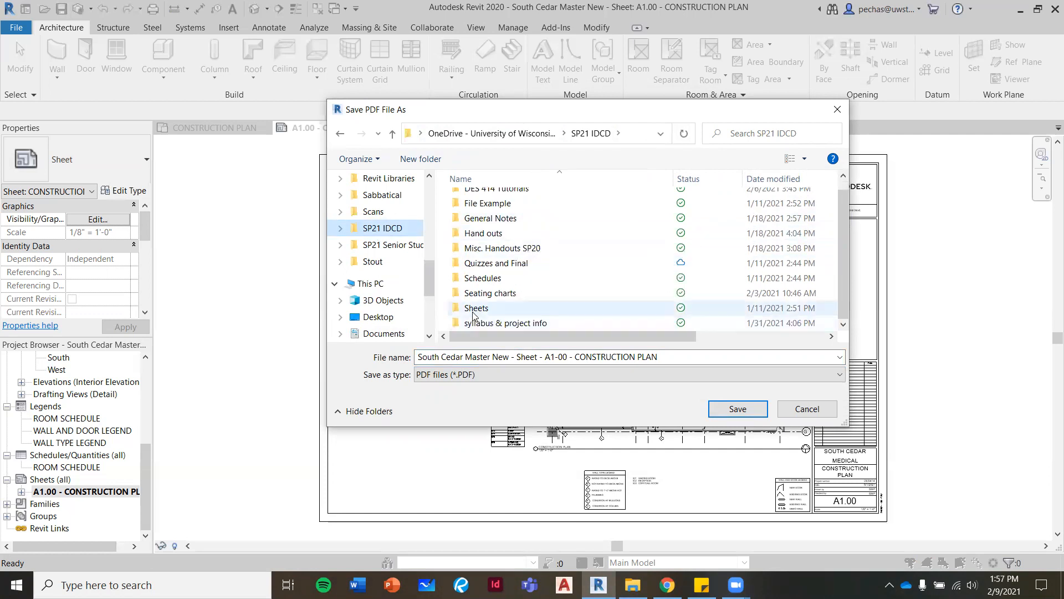
double_click(480, 306)
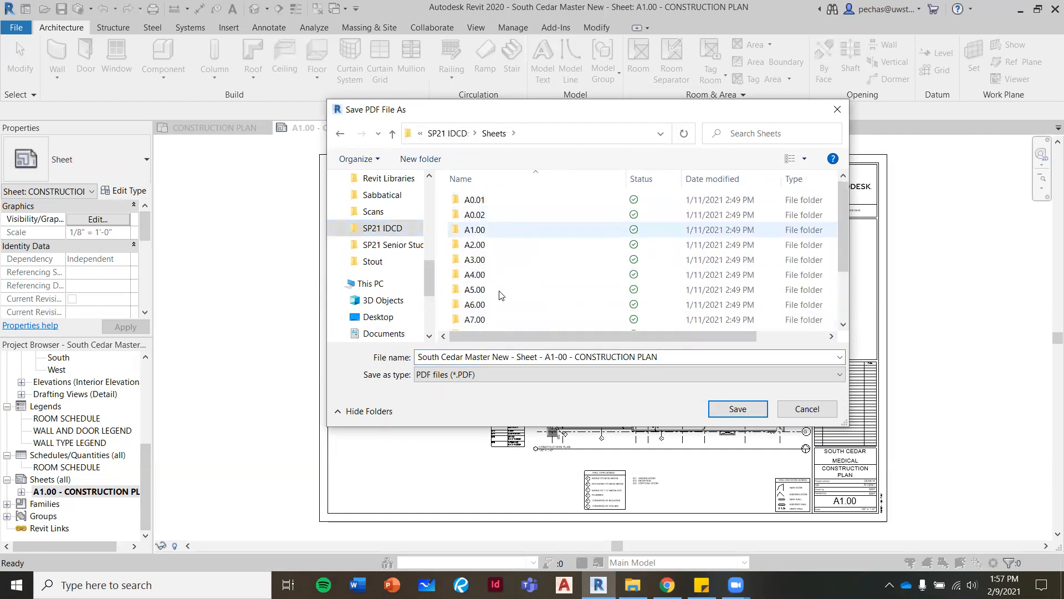
scroll(507, 227, "down", 2)
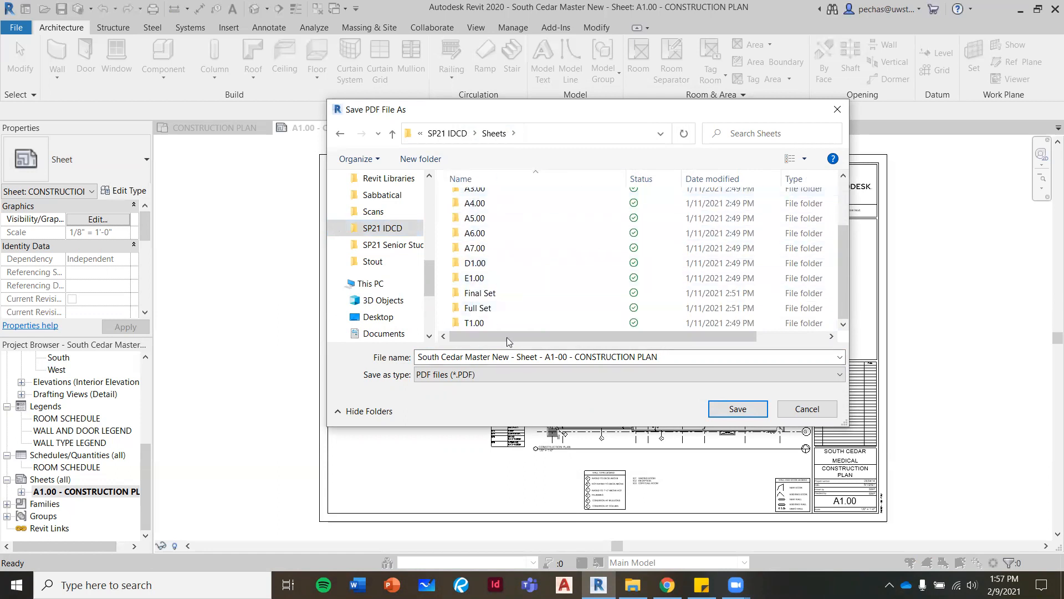
scroll(499, 239, "up", 2)
scroll(504, 291, "down", 2)
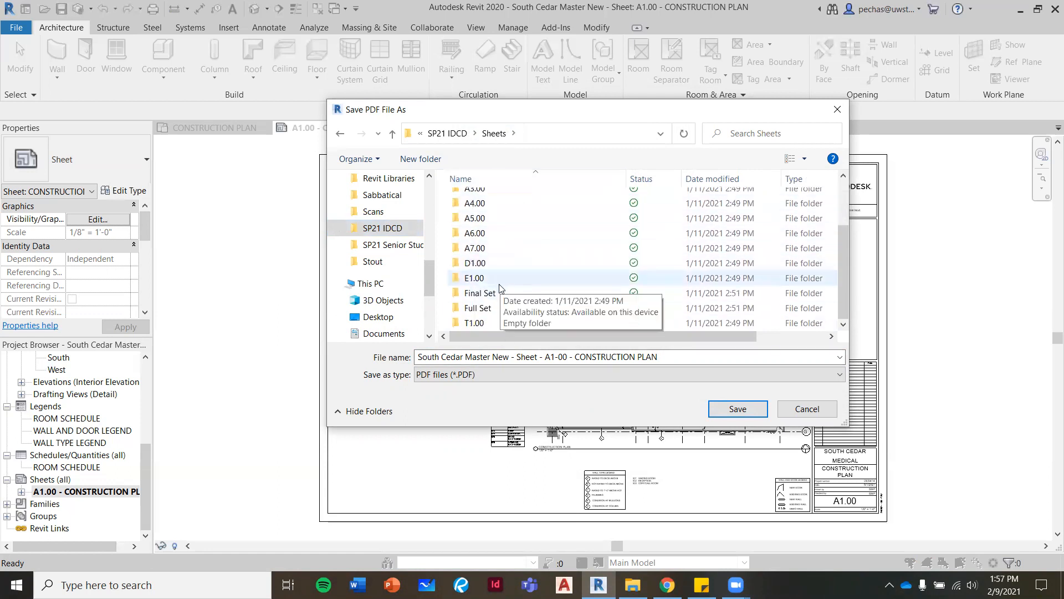
scroll(468, 299, "up", 2)
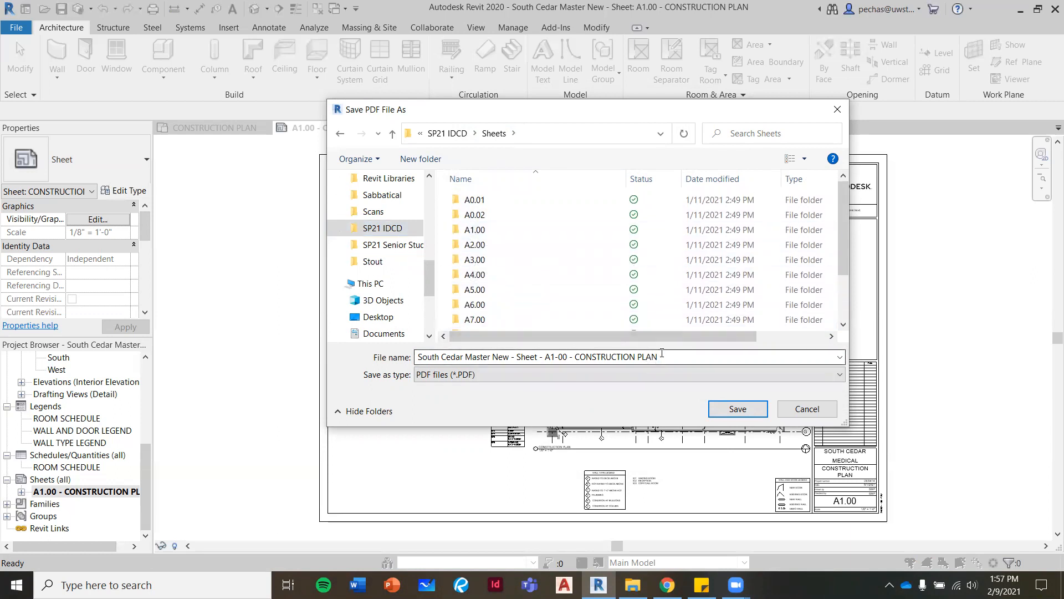
Name the PDF with the author's surname followed by _A1.00 and save it.
left_click_drag(661, 357, 415, 357)
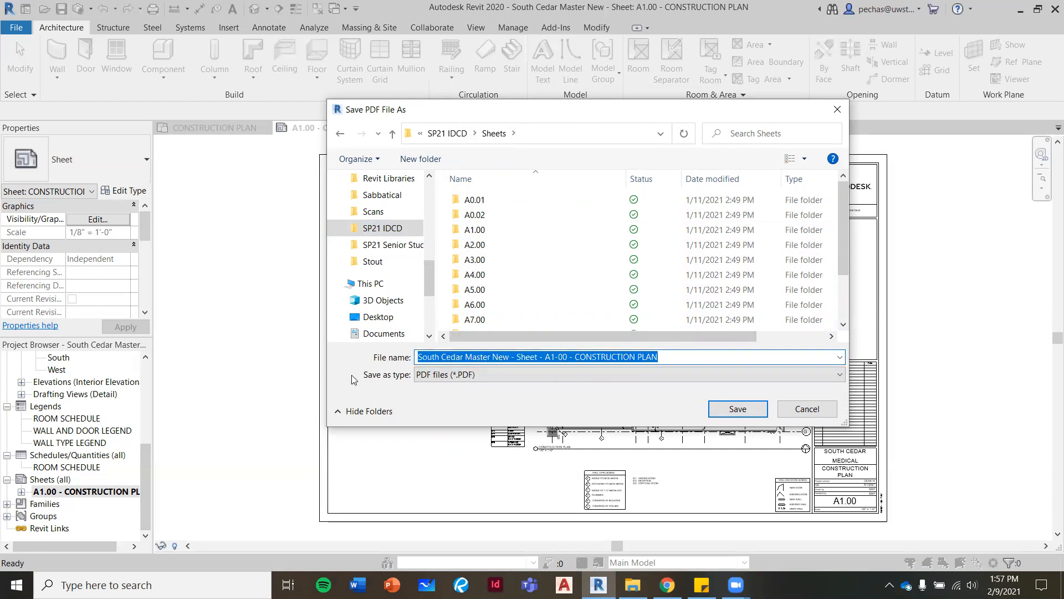
type("Pecha")
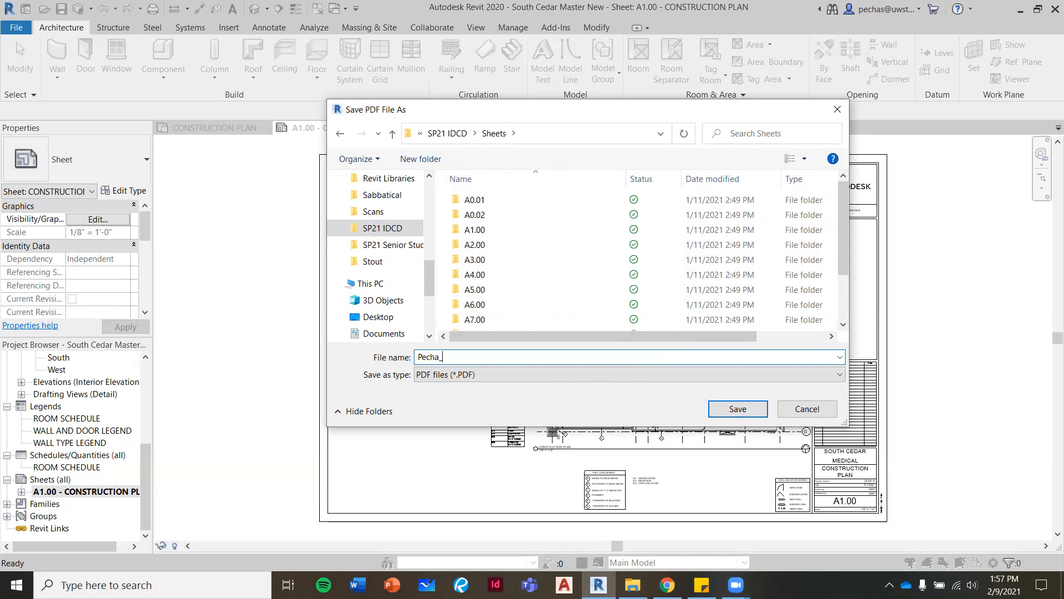
type("_A1.00")
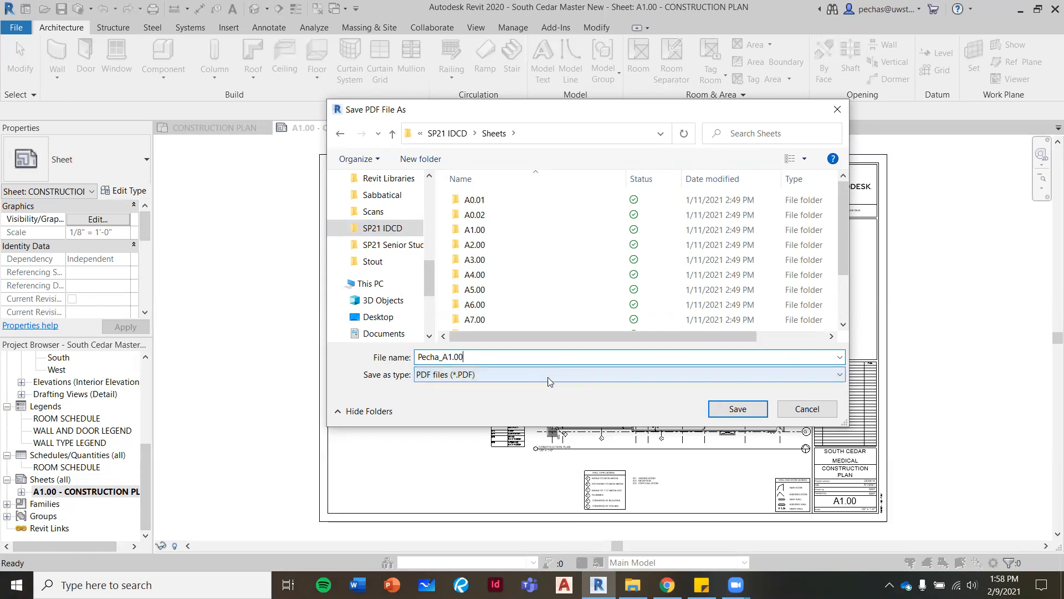
left_click(738, 409)
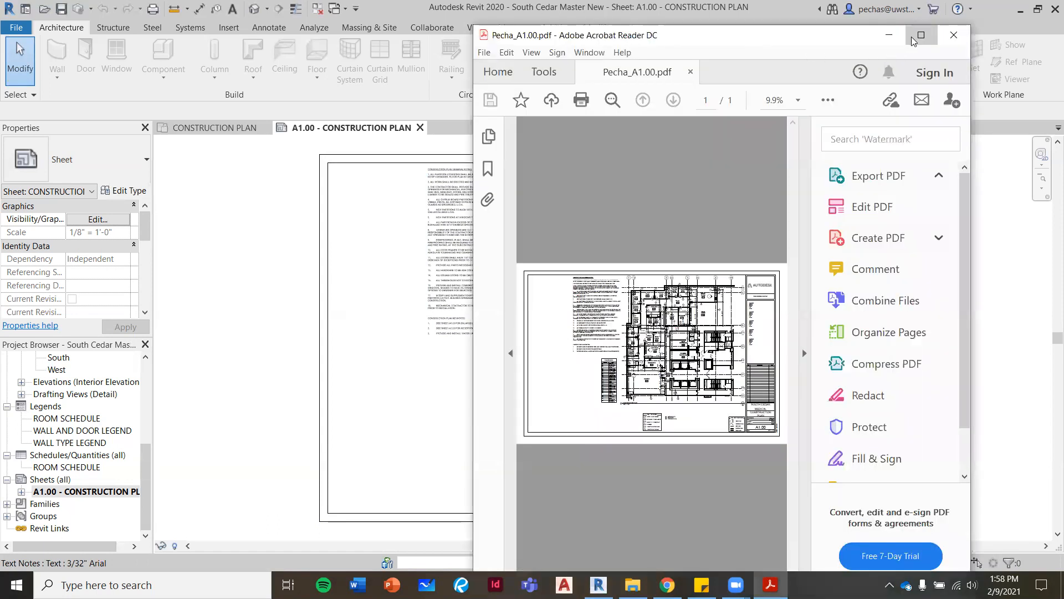
Examine the plan's room names, tags and dimensions in the printed PDF at 100% zoom, and close Acrobat Reader.
left_click(921, 37)
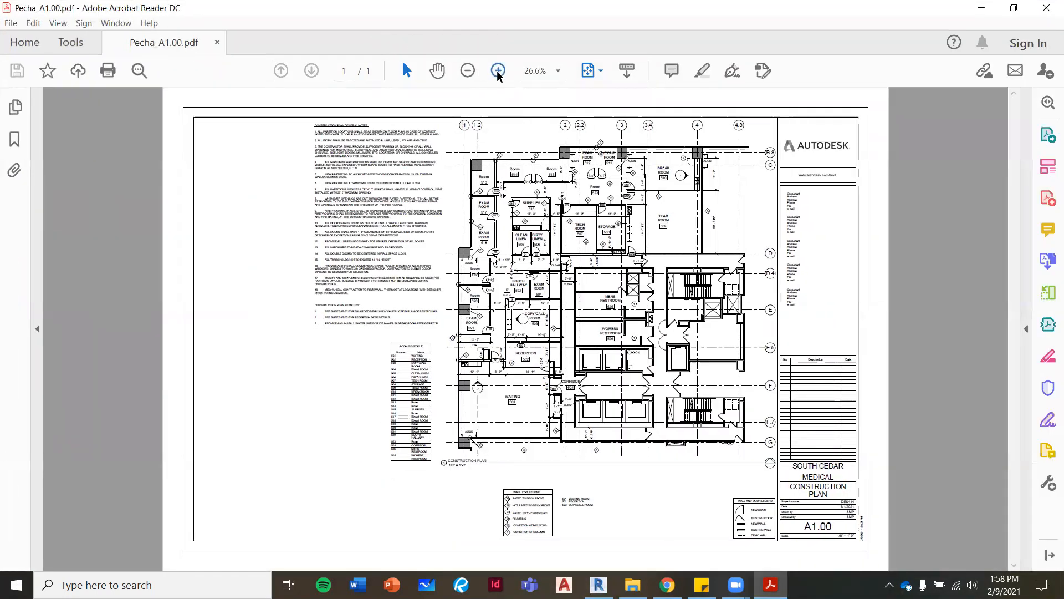
left_click(497, 73)
left_click(497, 72)
left_click(497, 72)
left_click(497, 72)
left_click(497, 73)
left_click_drag(417, 563, 716, 563)
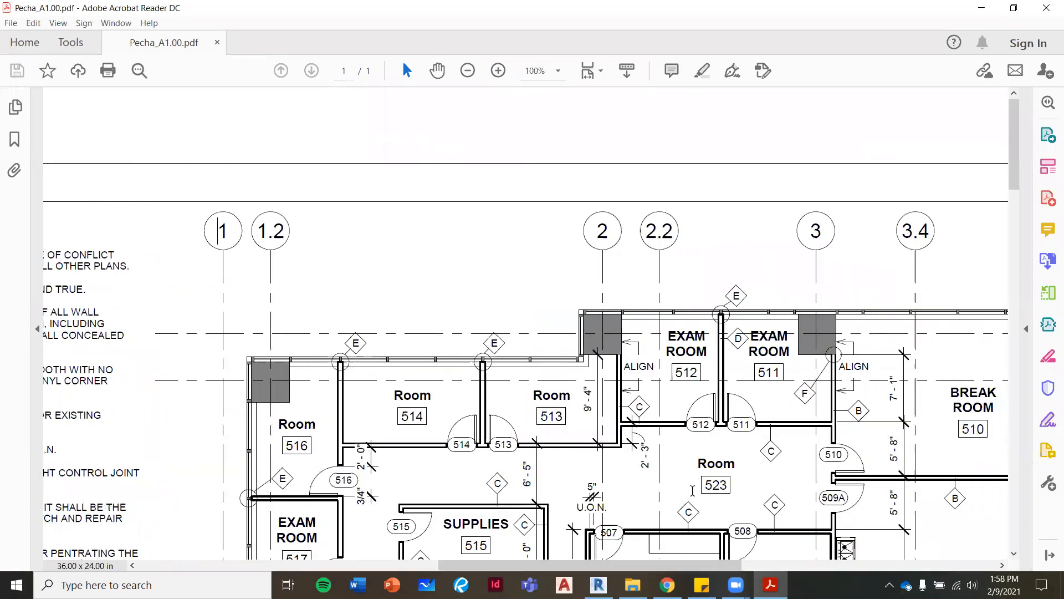
scroll(692, 491, "down", 3)
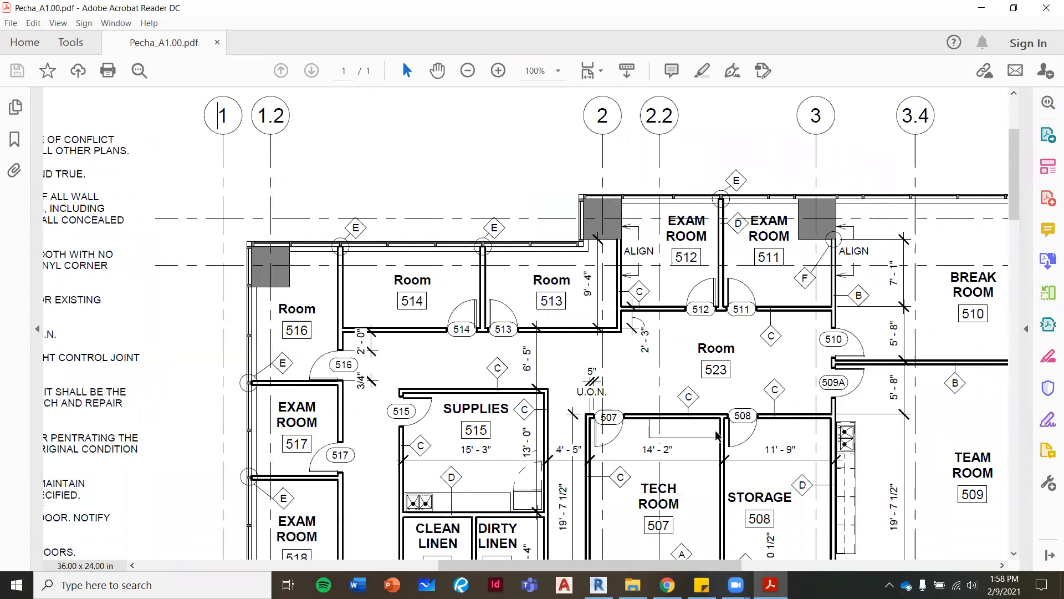
scroll(716, 435, "down", 1)
scroll(590, 463, "down", 2)
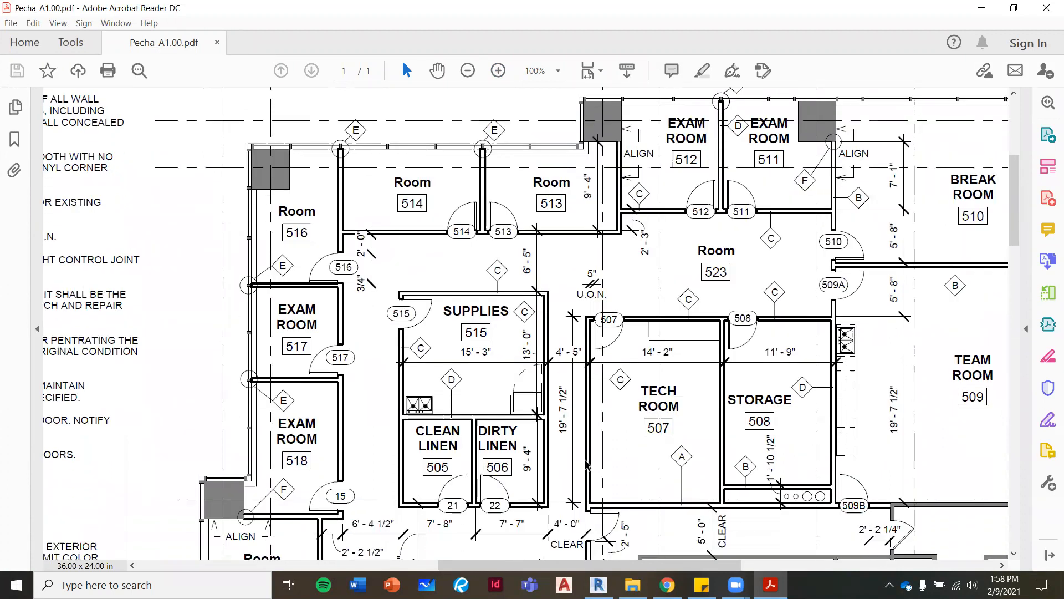
scroll(586, 465, "down", 1)
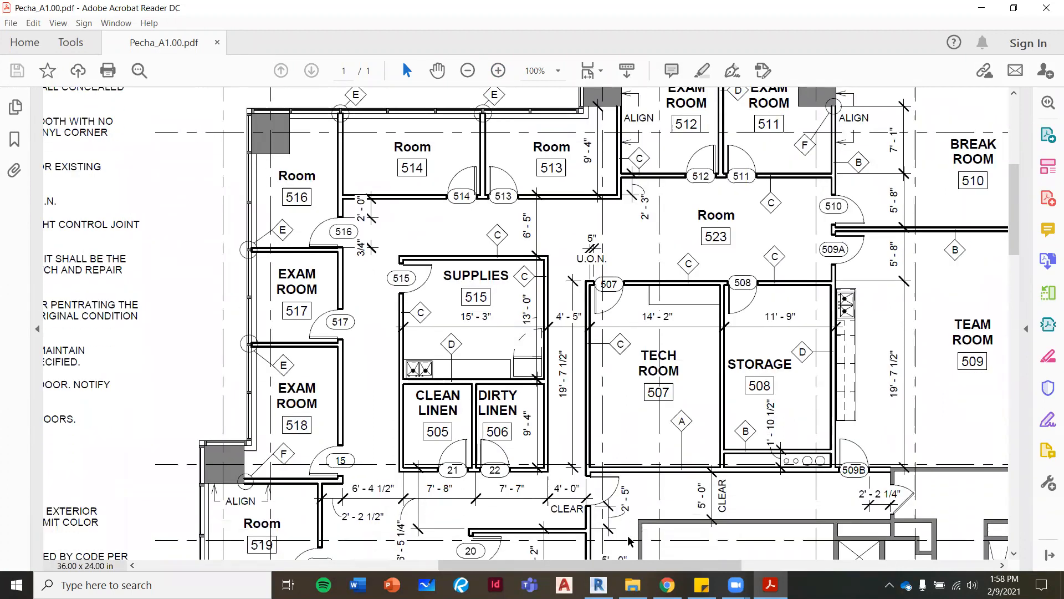
scroll(621, 526, "down", 2)
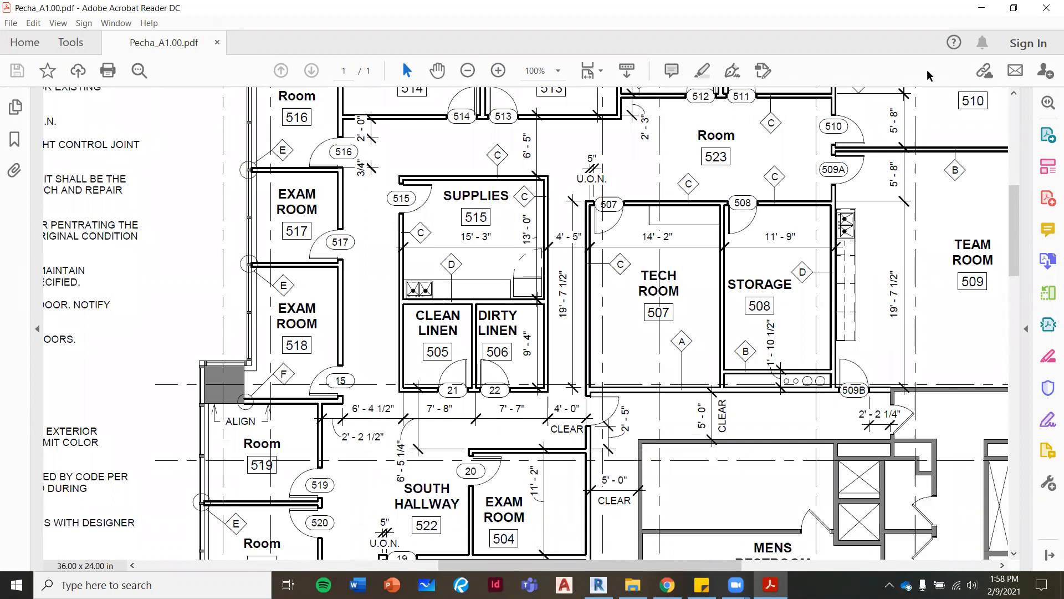
left_click(1046, 7)
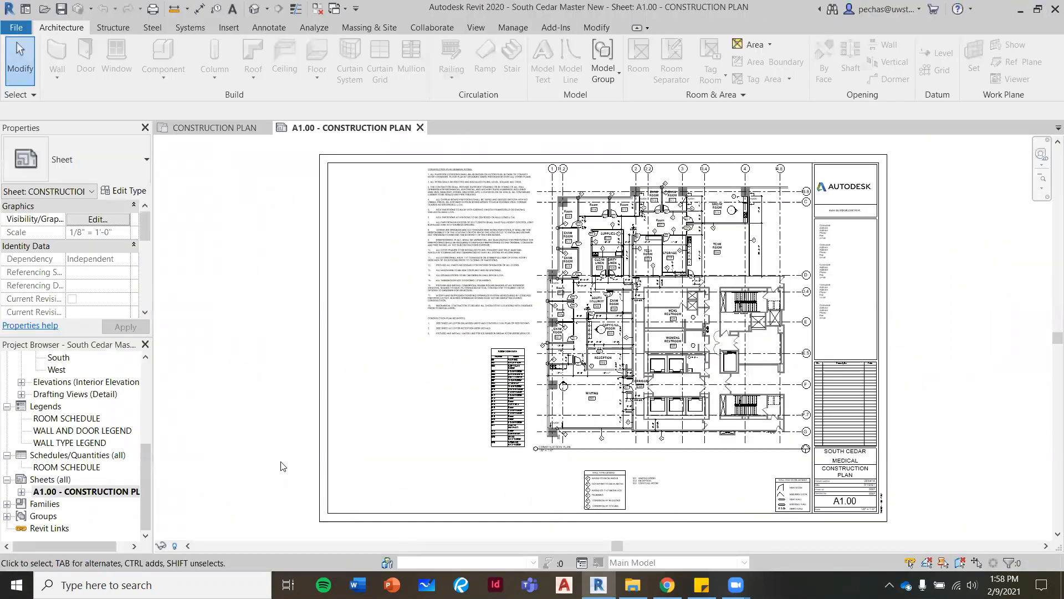